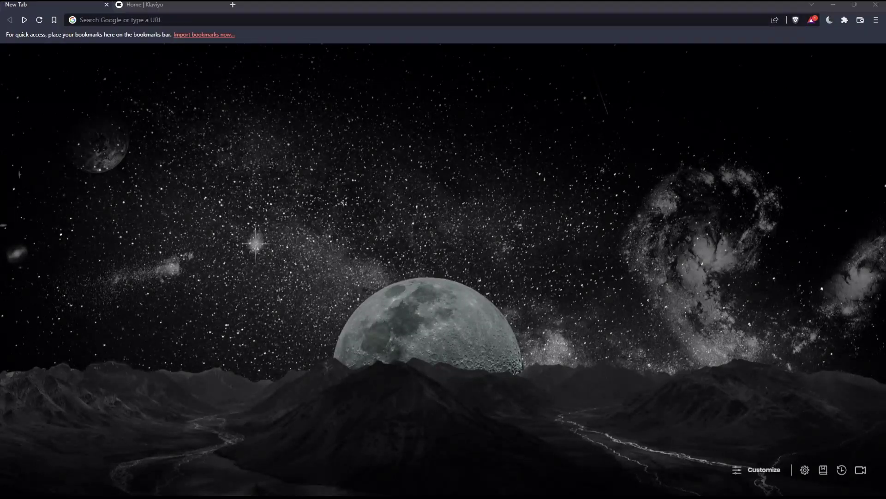
Step: Load klaviyo.com in Brave from the klavio.com address suggestion
left_click(243, 169)
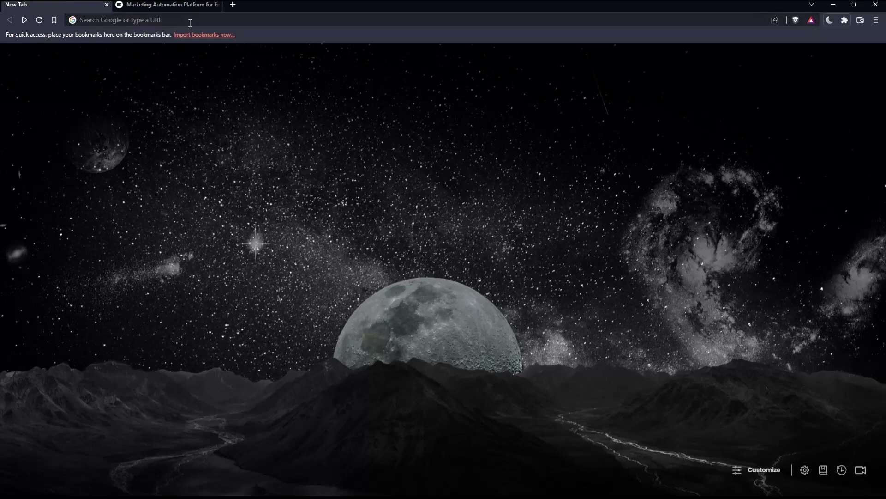
left_click(173, 19)
type("klavi")
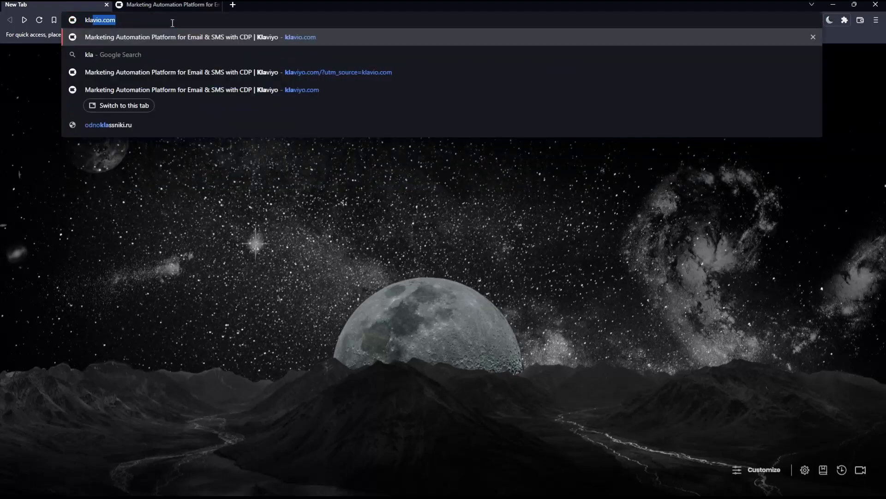
type("o.com")
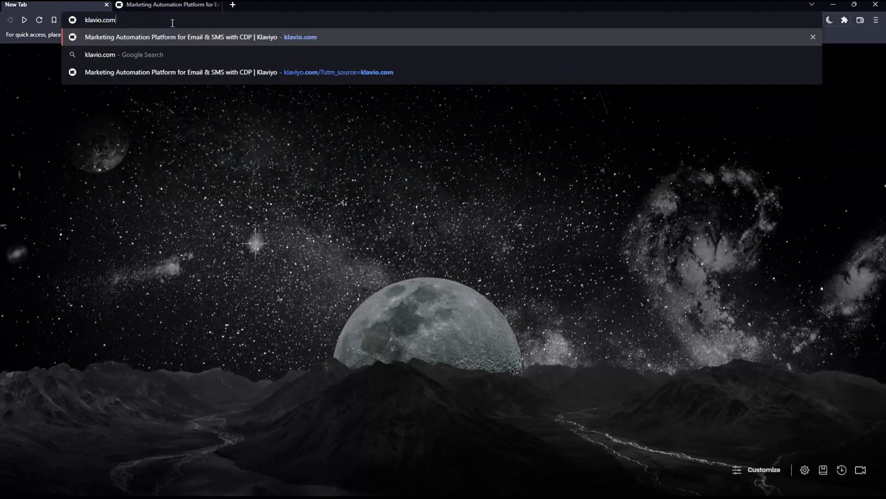
key("Return")
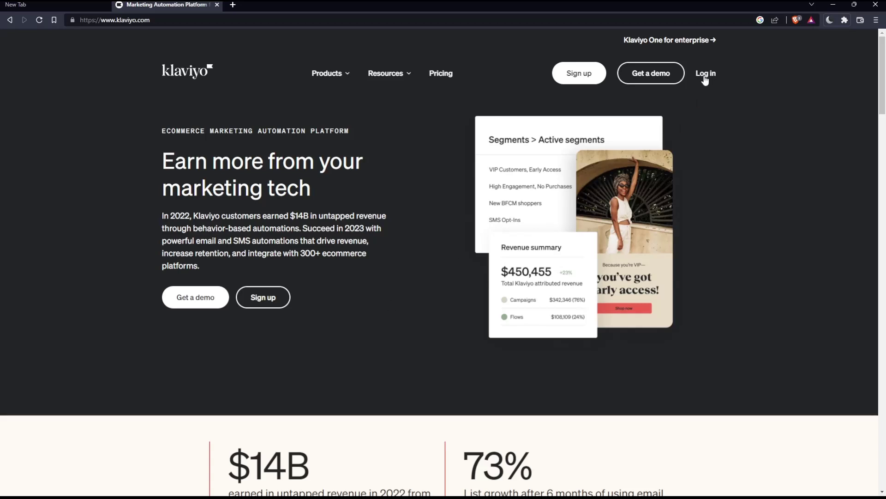
Step: Go to Klaviyo's Welcome Back login page via the Log in link
left_click(704, 76)
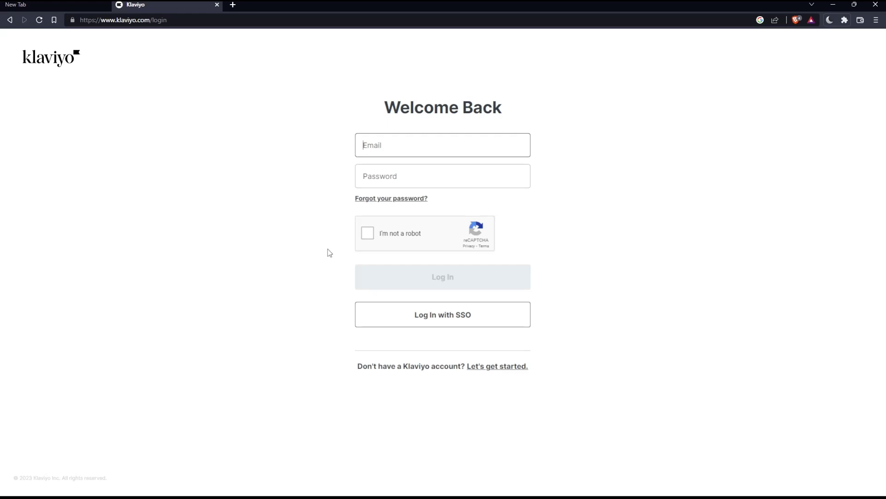
left_click(180, 275)
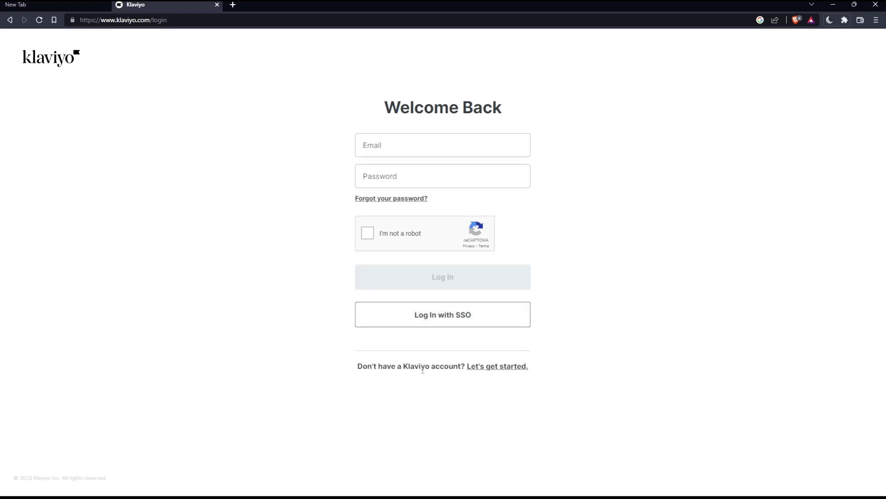
Step: Follow the "Let's get started." link to the free account registration page
left_click(493, 372)
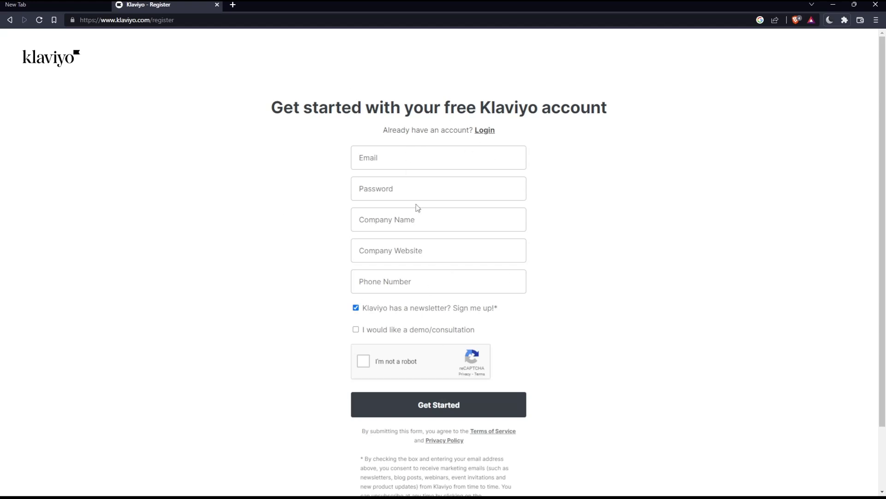
scroll(447, 219, "down", 2)
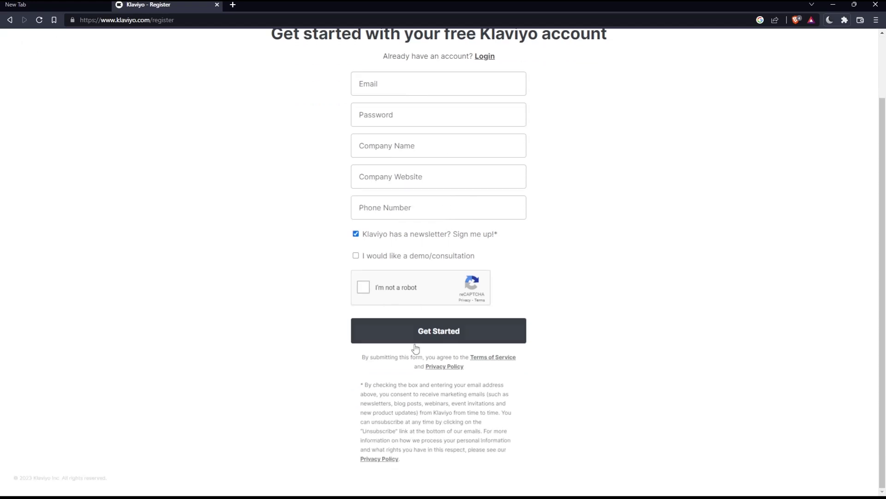
scroll(379, 260, "up", 2)
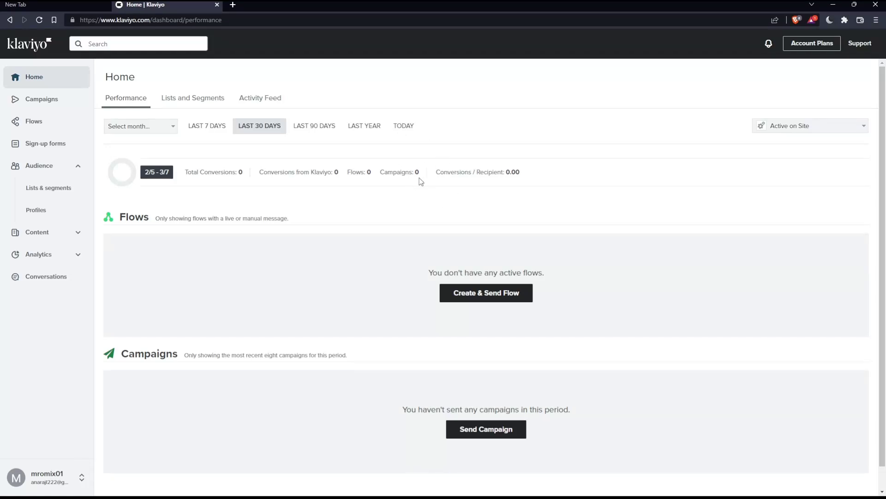
scroll(381, 230, "down", 1)
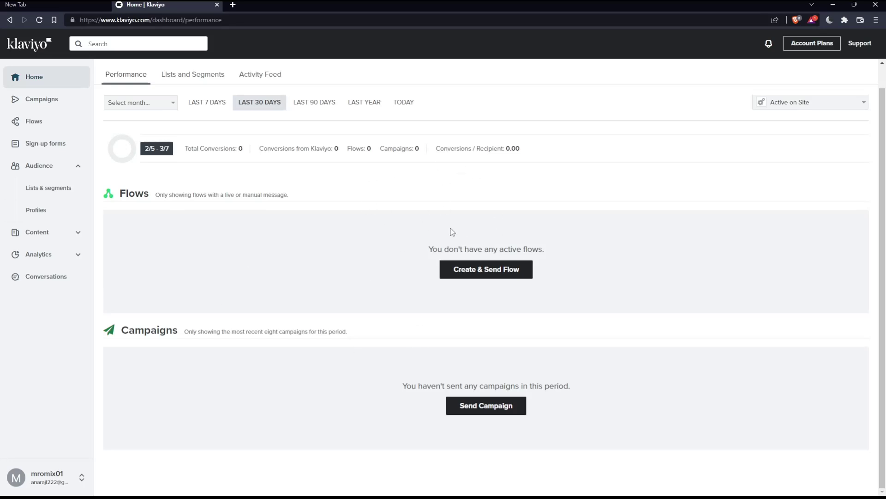
Step: Go to Integrations from the profile menu on the Home dashboard
left_click(35, 481)
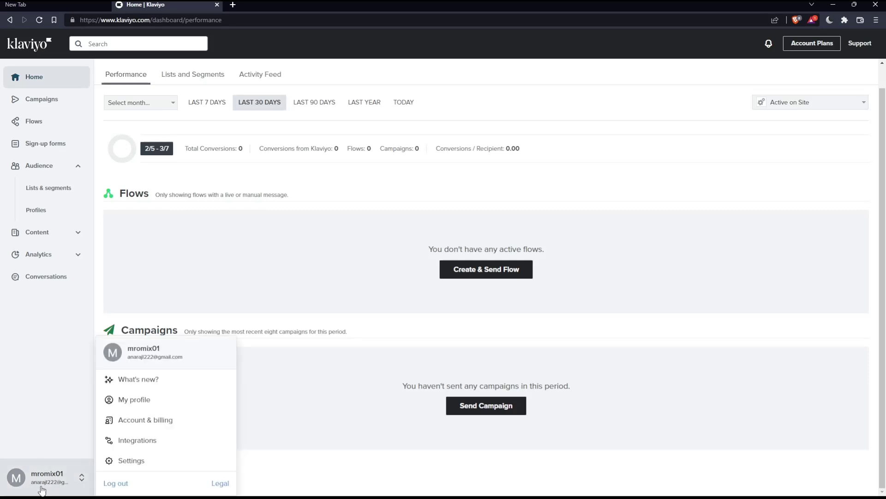
left_click(143, 442)
scroll(301, 241, "down", 5)
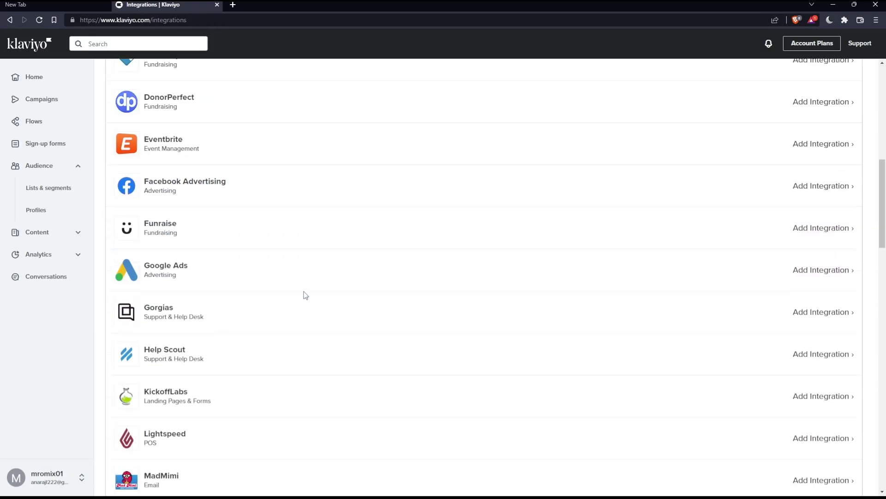
scroll(303, 296, "down", 3)
scroll(291, 287, "down", 4)
scroll(291, 285, "down", 4)
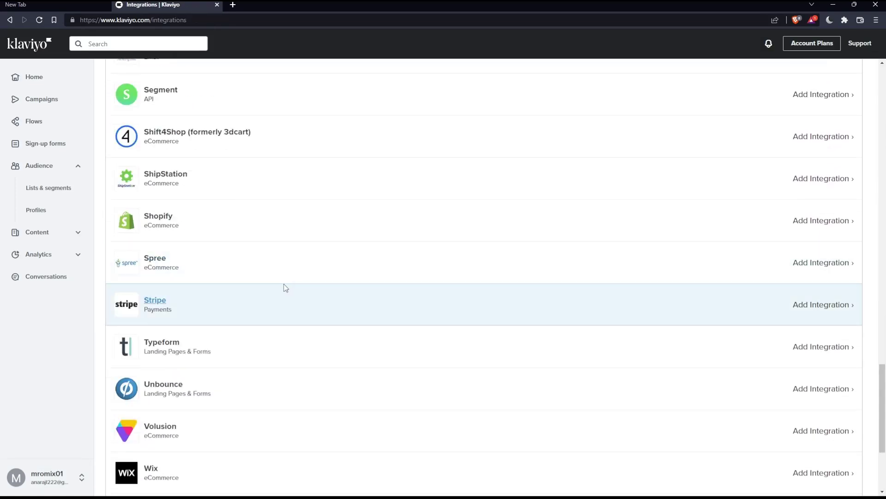
Step: Open the Shopify integration's setup page from the integrations list
left_click(210, 226)
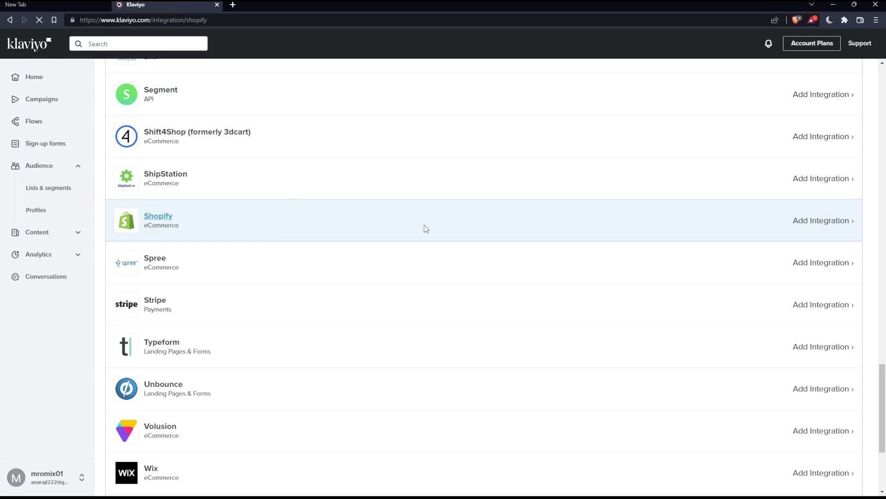